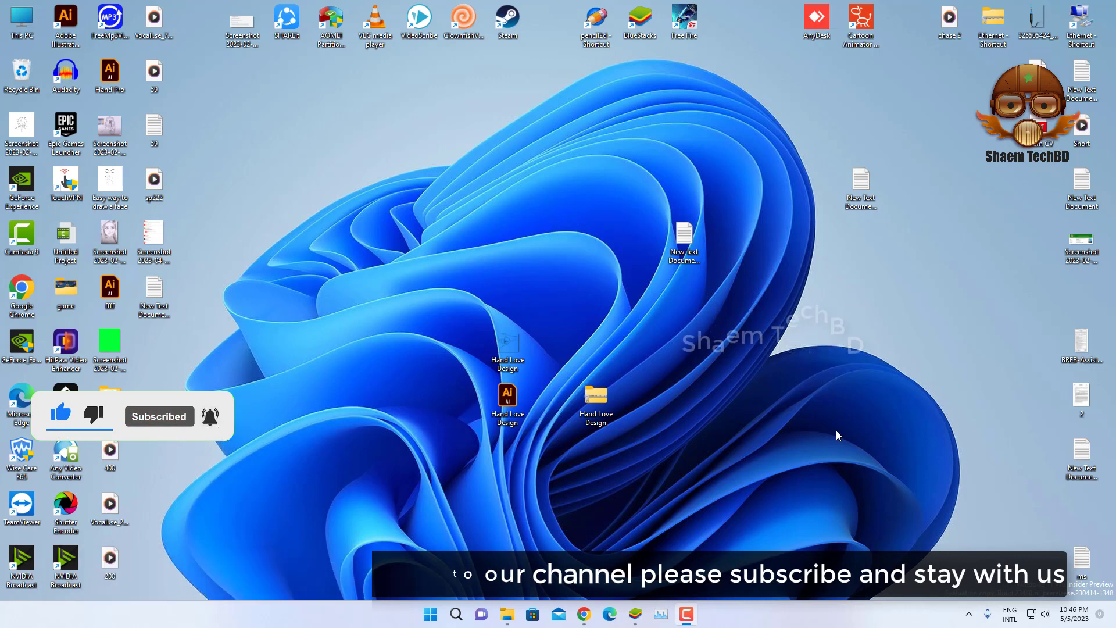
Step: Search the Start menu for 'powertoys' and launch PowerToys (Preview)
left_click(423, 614)
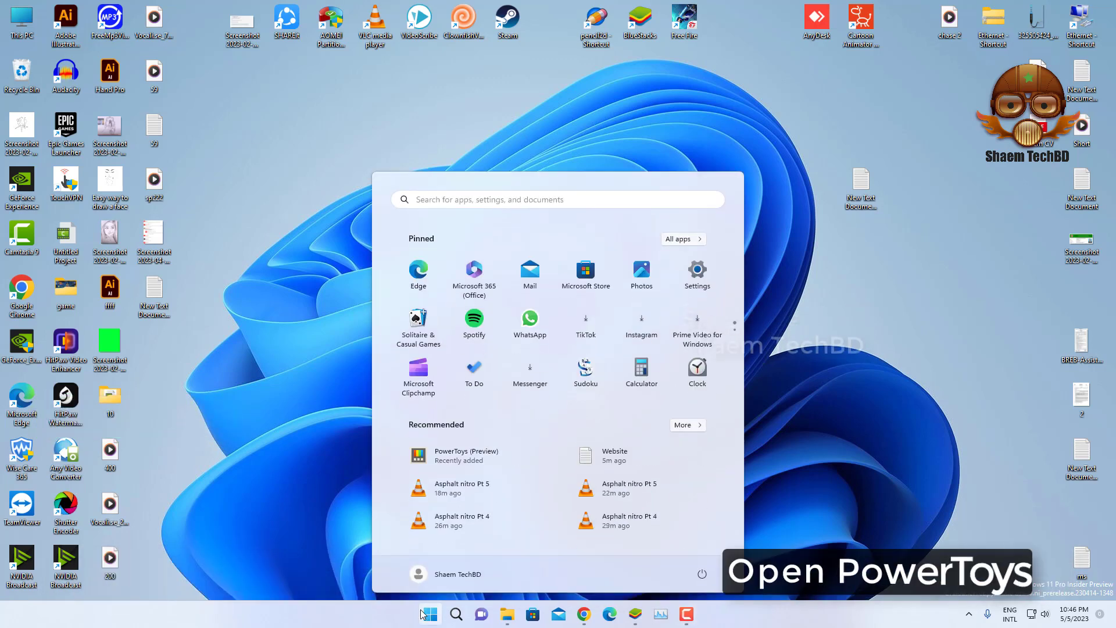
left_click(516, 199)
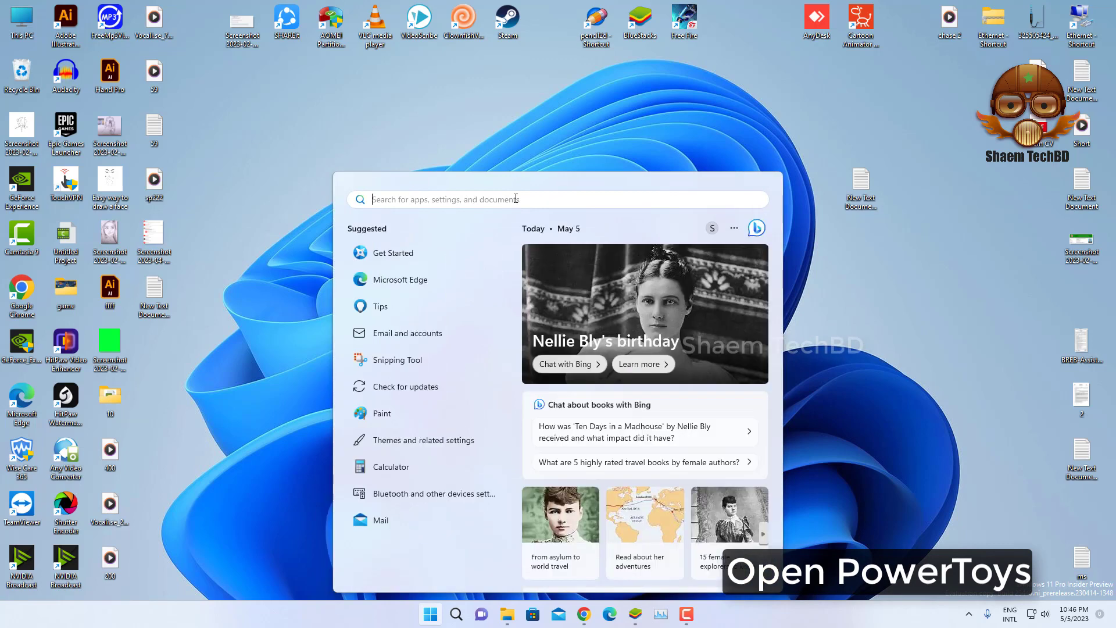
type("power")
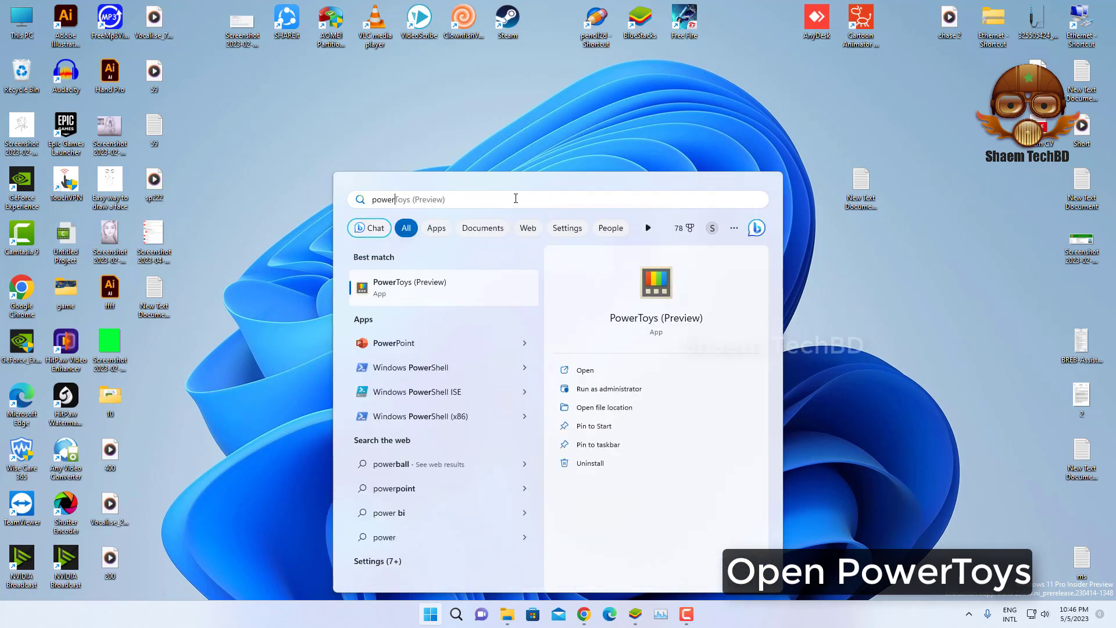
key("Tab")
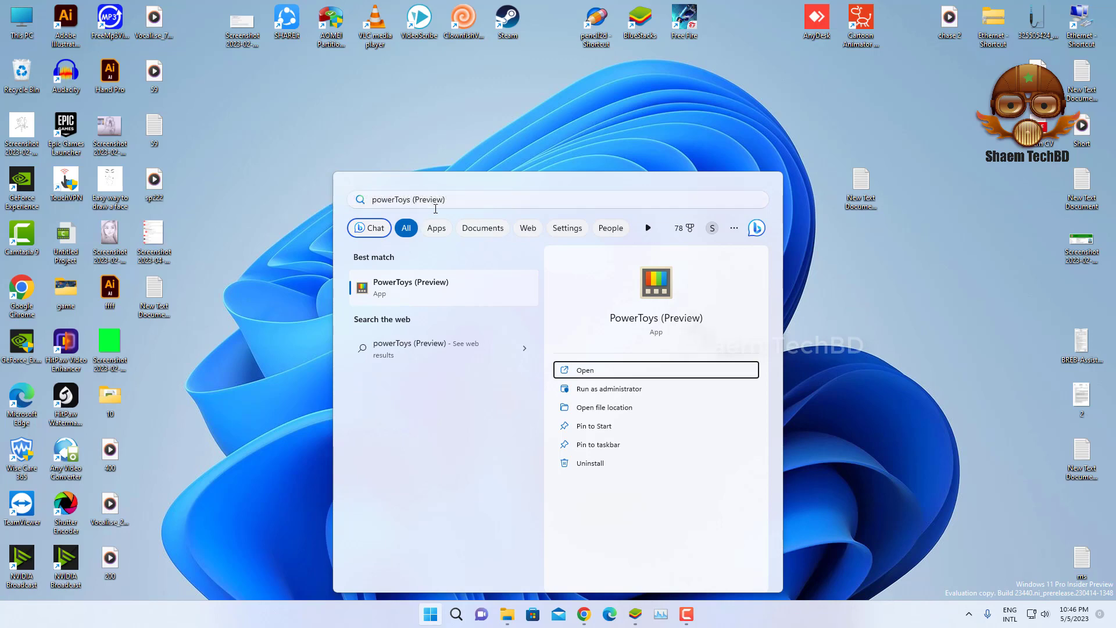
left_click(580, 377)
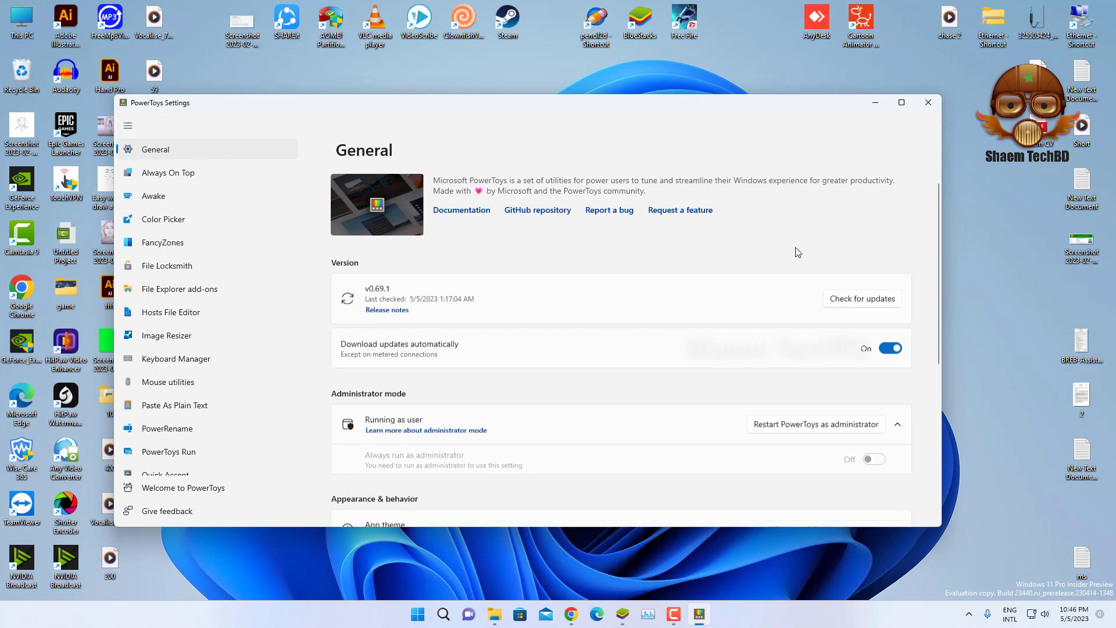
Step: Maximize PowerToys Settings and switch to the Keyboard Manager page
left_click(902, 102)
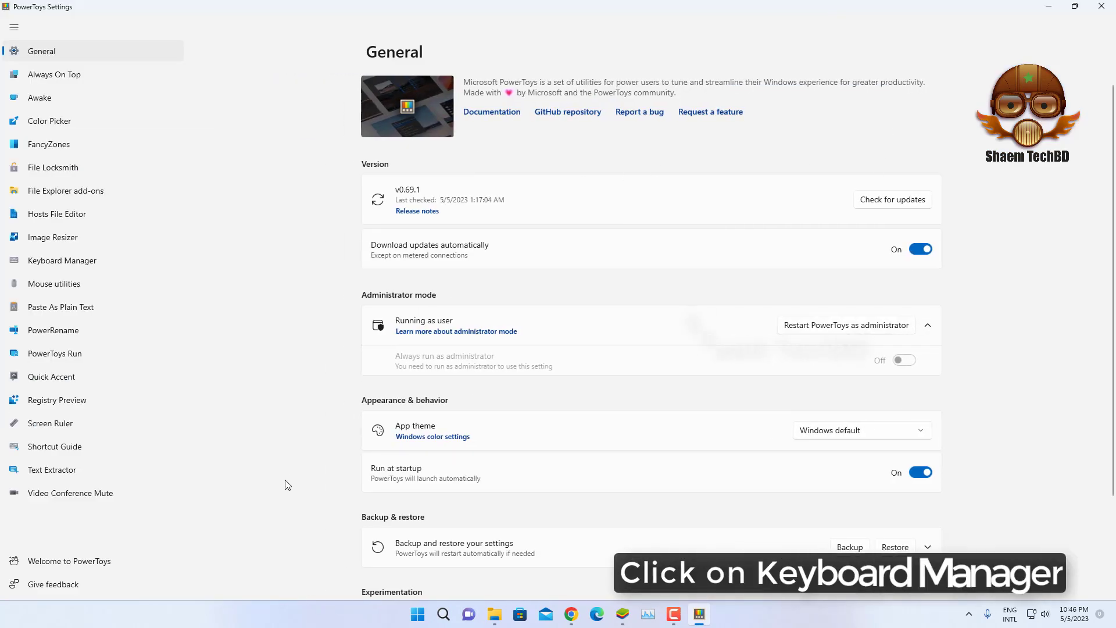
left_click(56, 267)
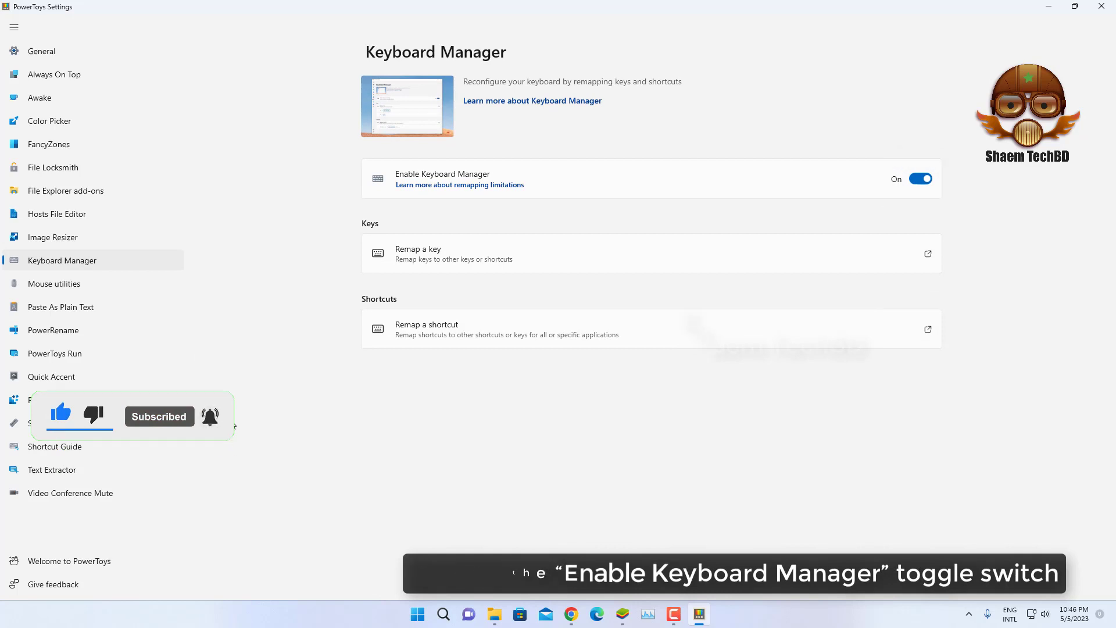
Step: Add a remap row mapping physical key NumPad 0 to NumPad 1 and submit it with OK
left_click(418, 254)
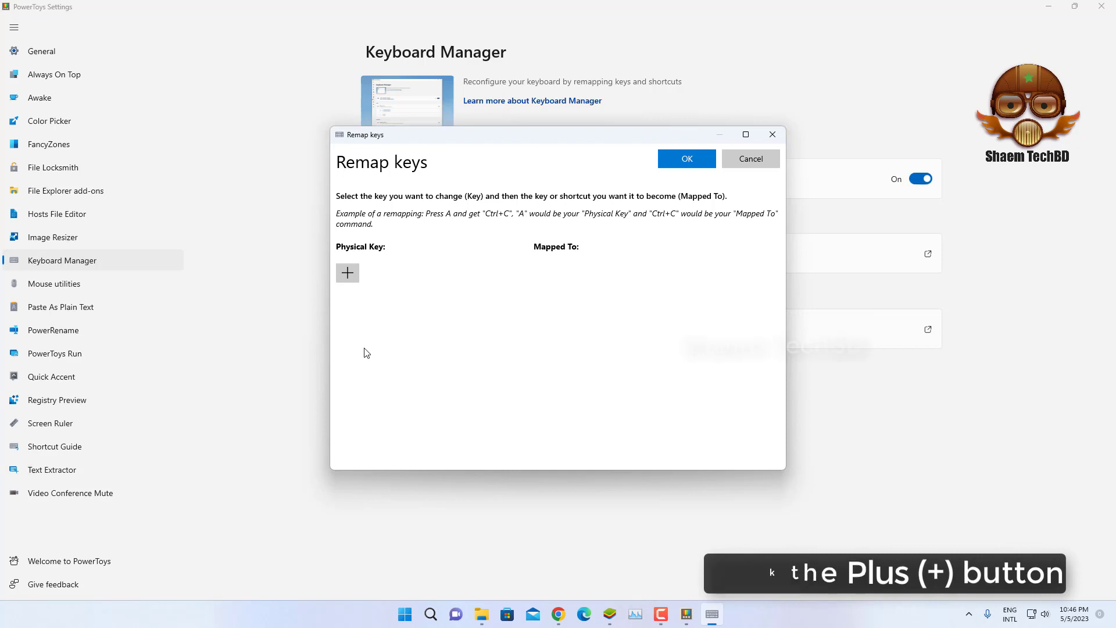
left_click(348, 276)
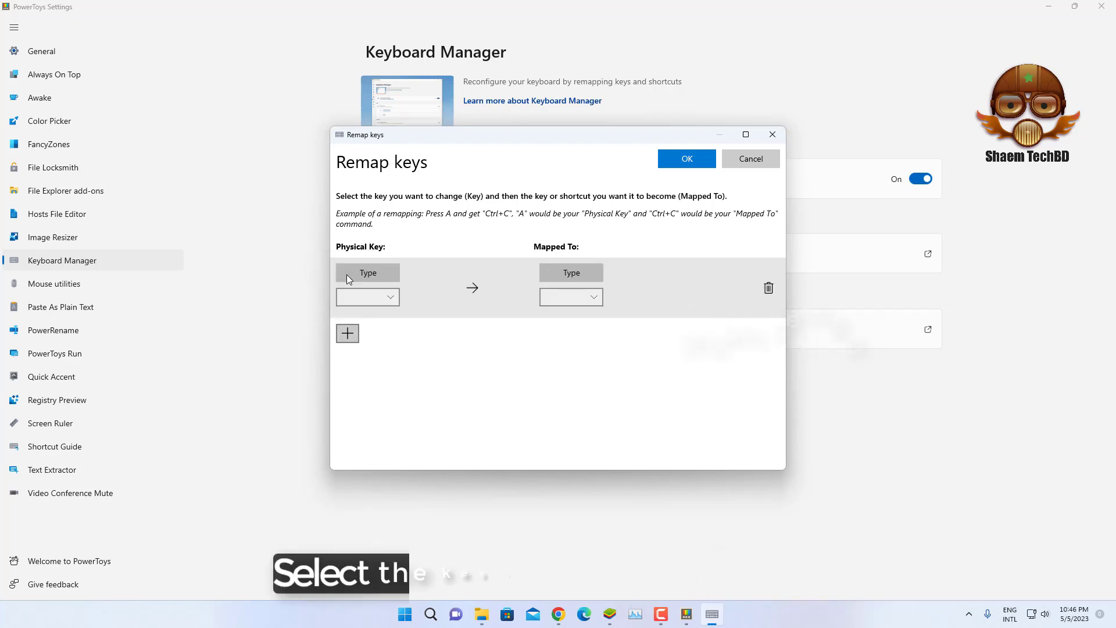
left_click(389, 298)
left_click(378, 259)
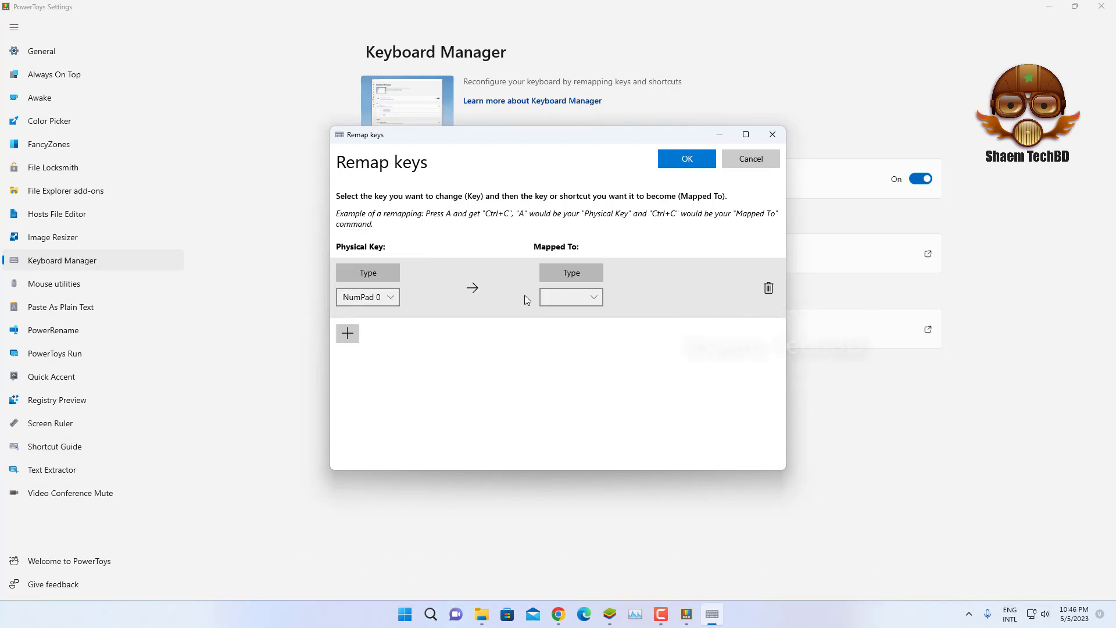
left_click(585, 301)
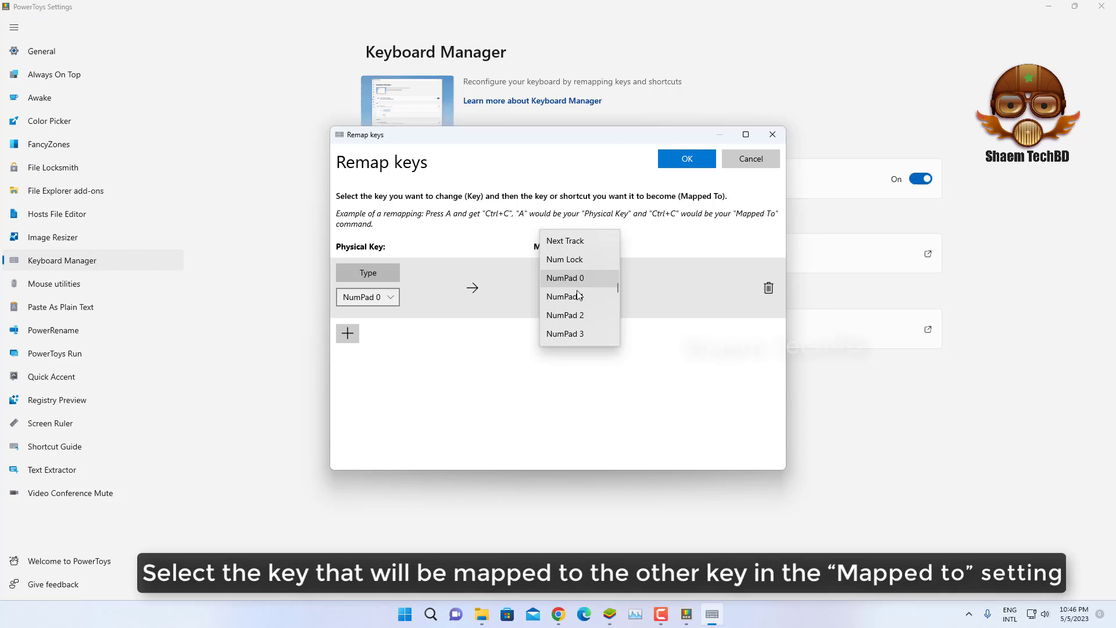
left_click(580, 293)
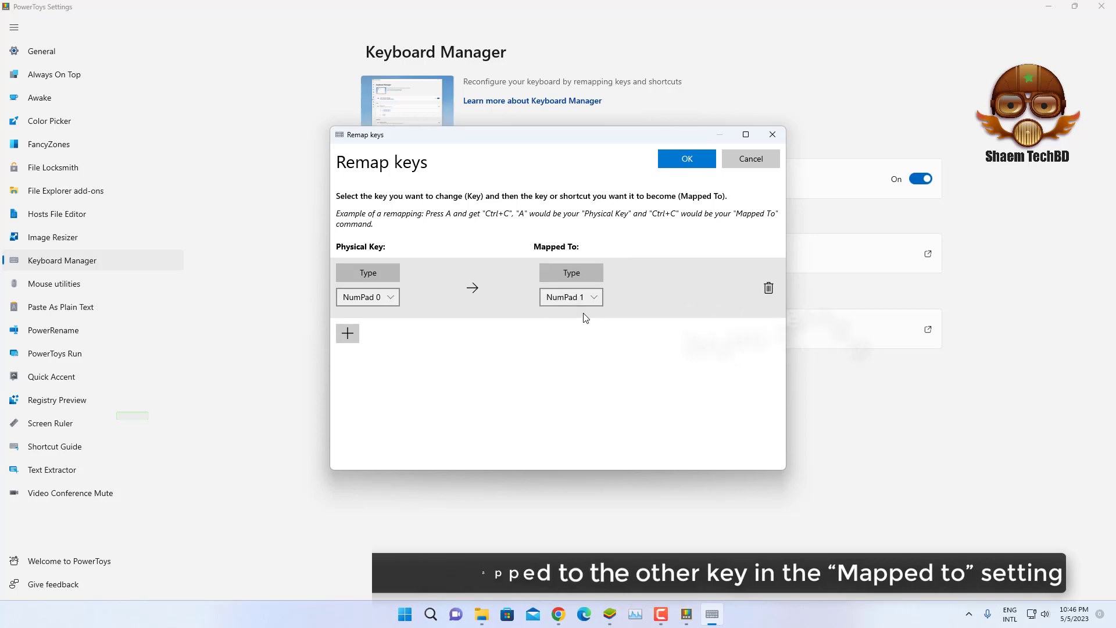
left_click(685, 162)
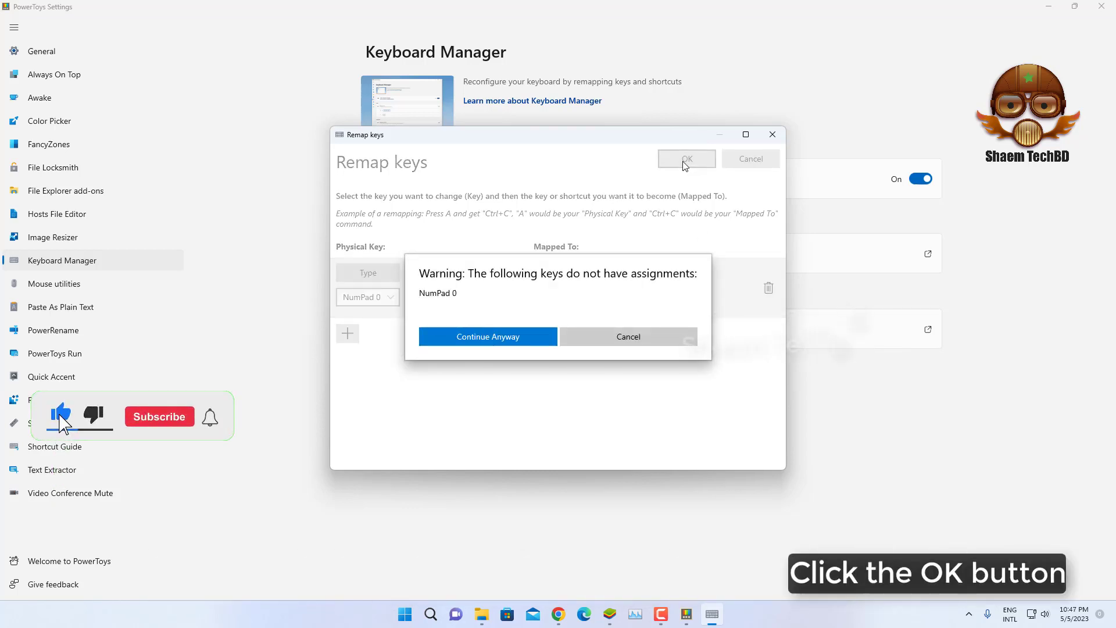
Step: Choose Continue Anyway on the unassigned-key warning to keep the NumPad 0 remap
left_click(476, 340)
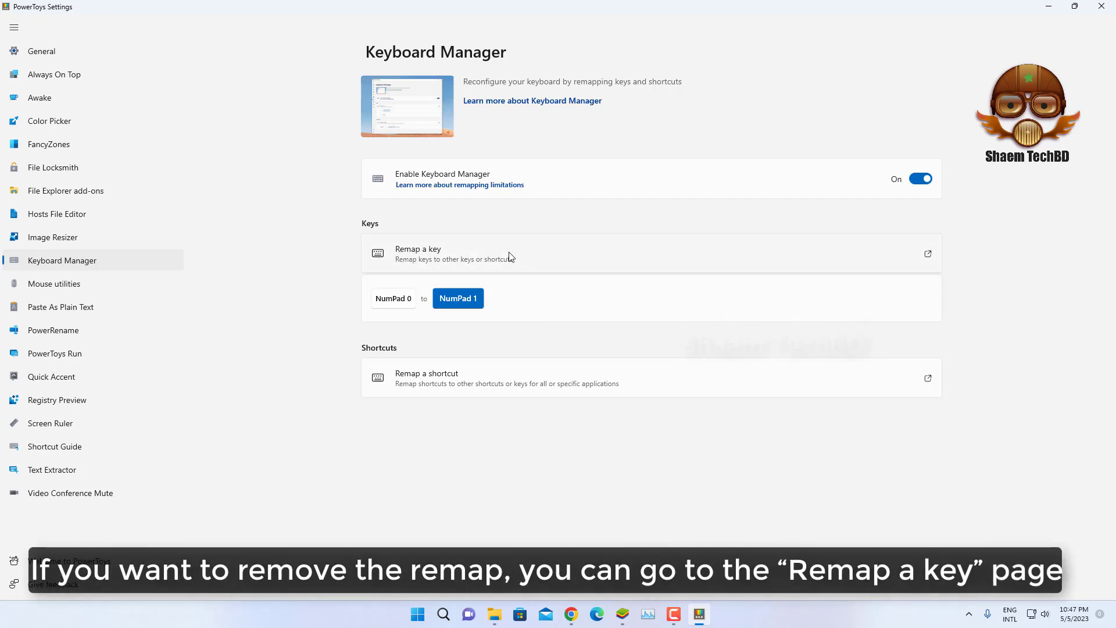
Step: Remove the NumPad 0 to NumPad 1 remapping, save the list, and close PowerToys Settings
left_click(432, 258)
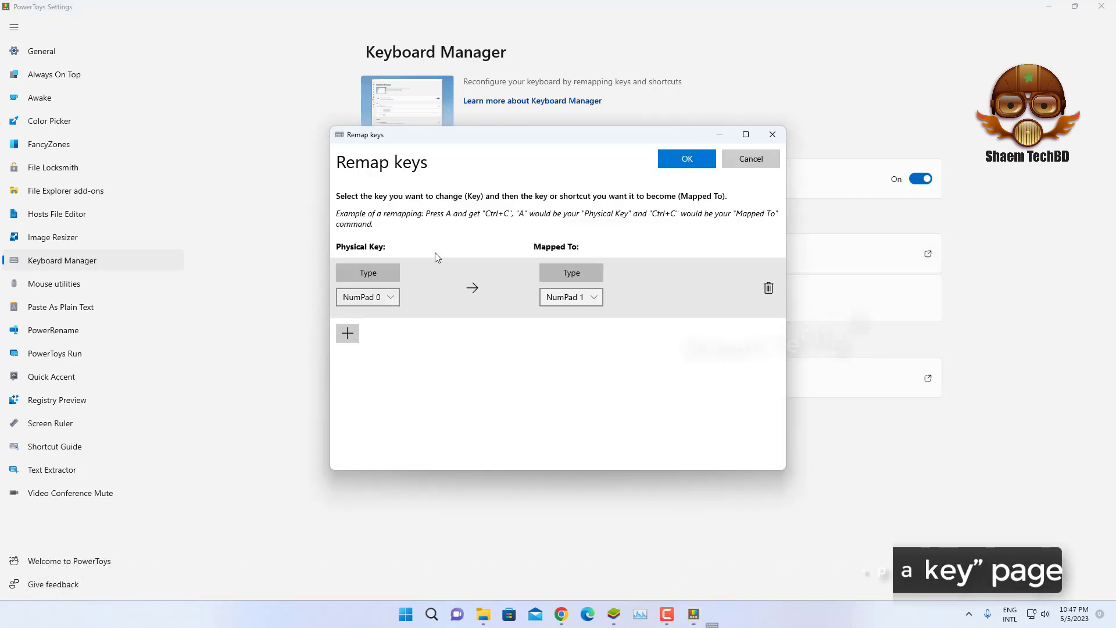
left_click(772, 292)
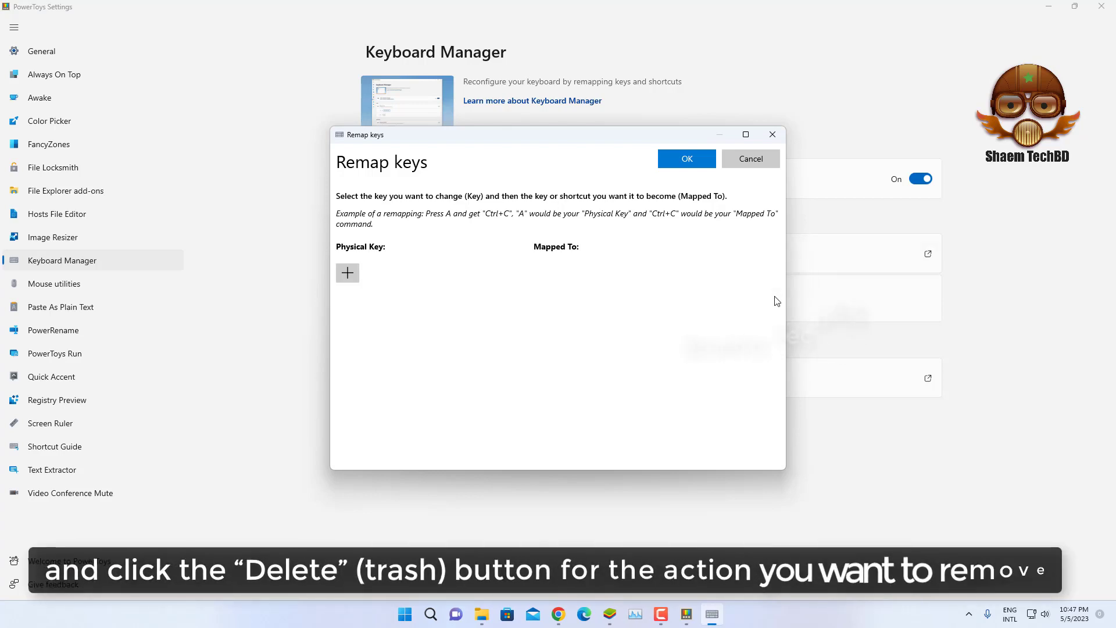
left_click(678, 171)
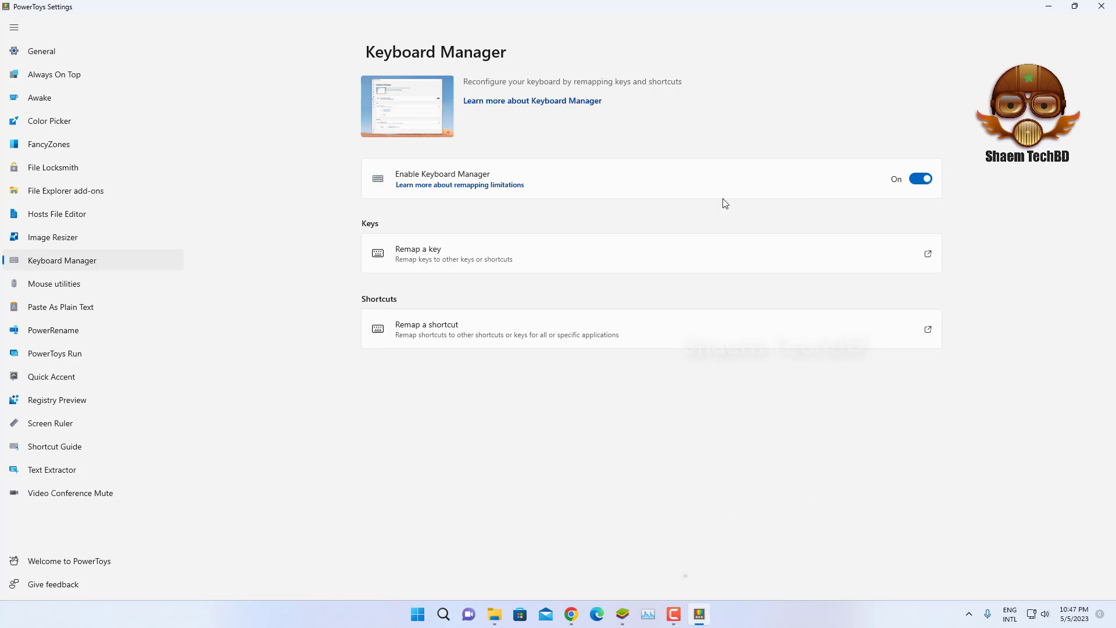
left_click(1101, 7)
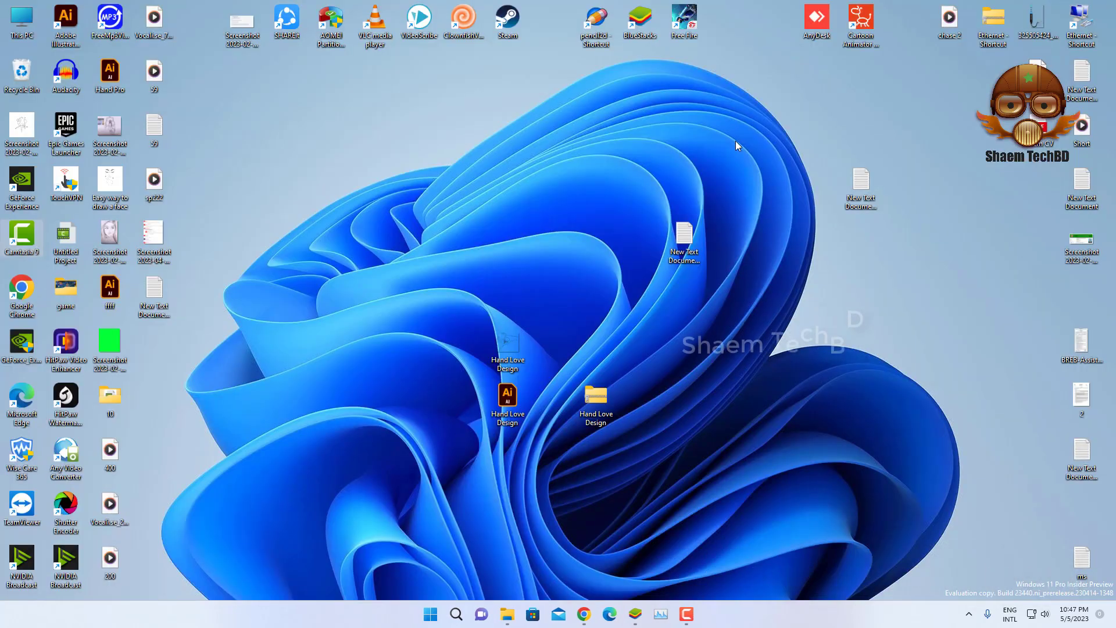